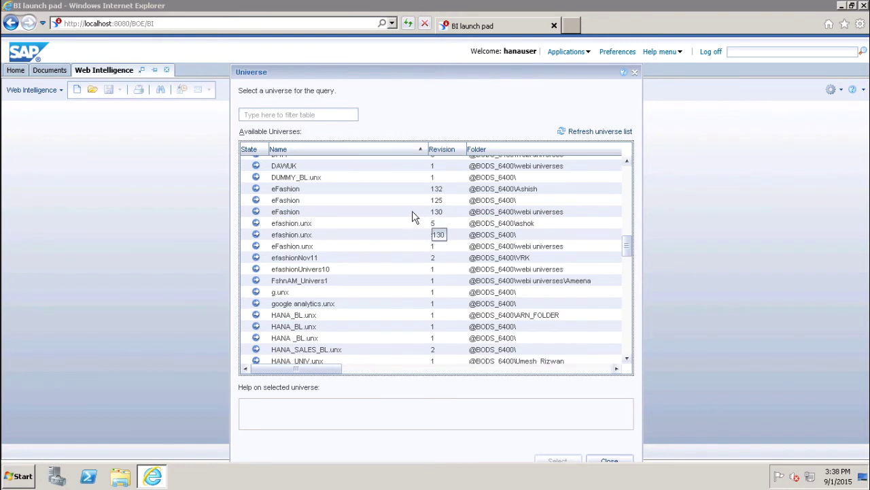
# - Open the eFashion universe from the webi universes folder and add Year, Quarter, Month and Sales revenue as result objects
pyautogui.click(413, 215)
pyautogui.doubleClick(413, 215)
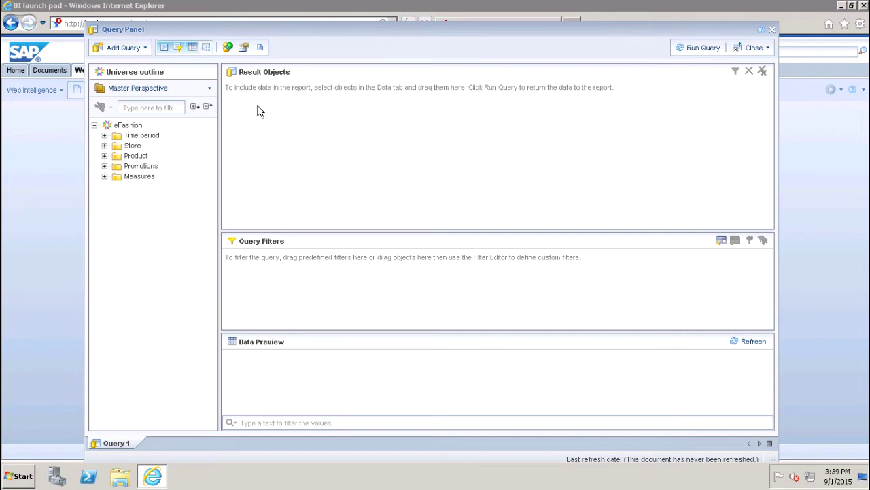
pyautogui.click(104, 136)
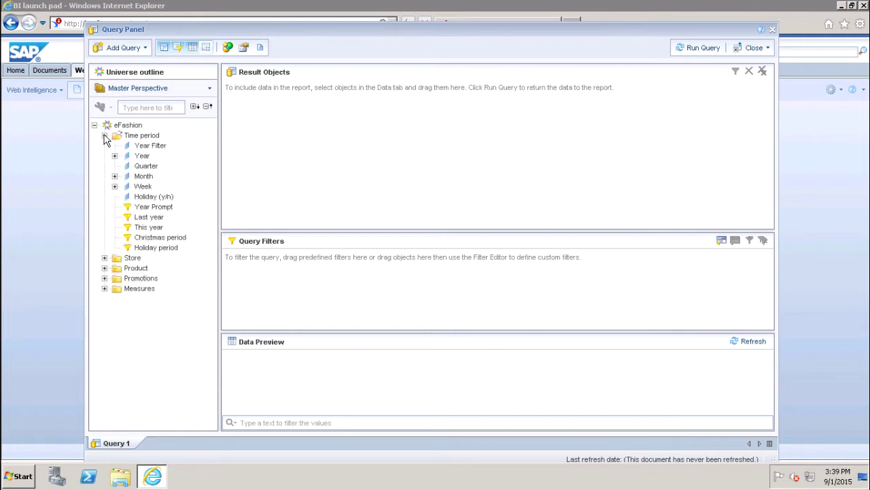
pyautogui.doubleClick(142, 157)
pyautogui.doubleClick(147, 166)
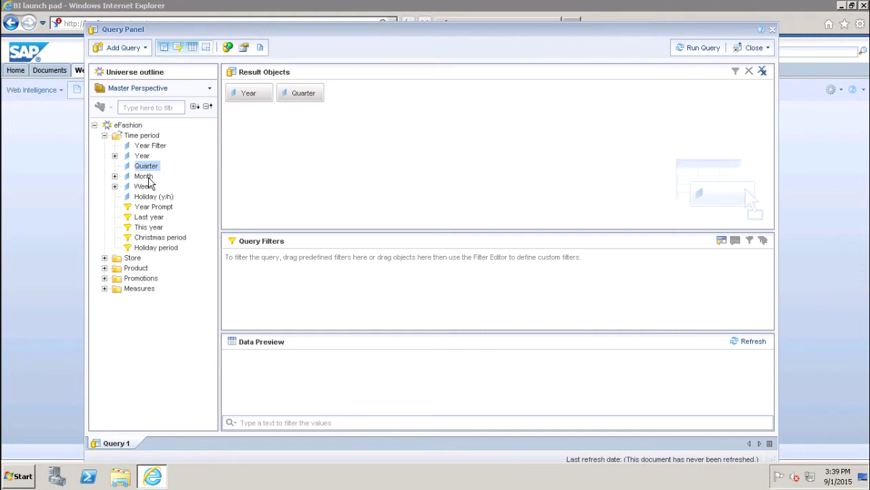
pyautogui.doubleClick(144, 176)
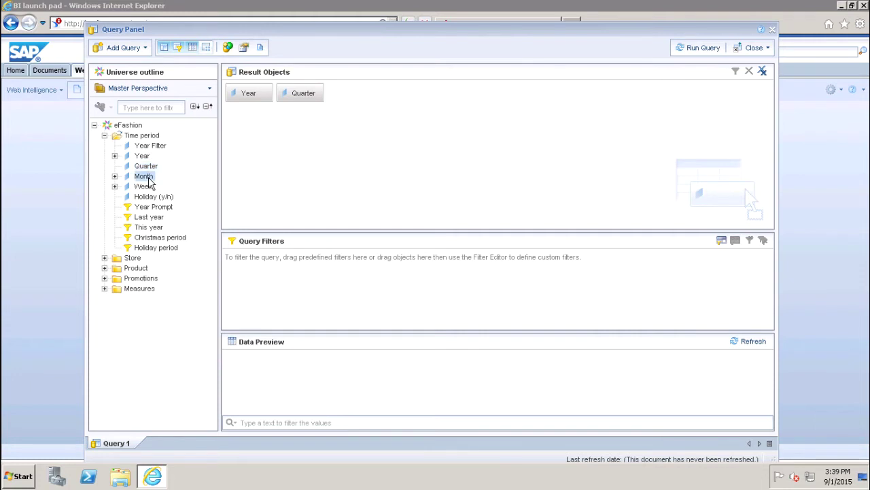
pyautogui.click(105, 289)
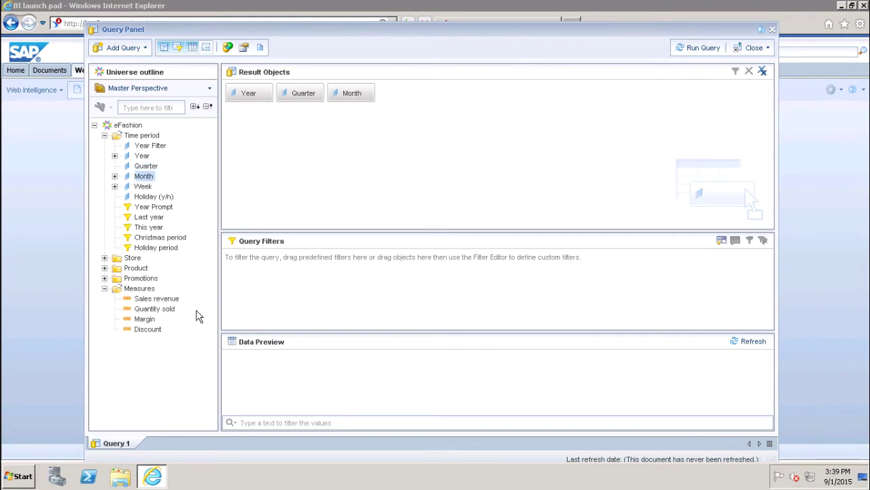
pyautogui.doubleClick(173, 300)
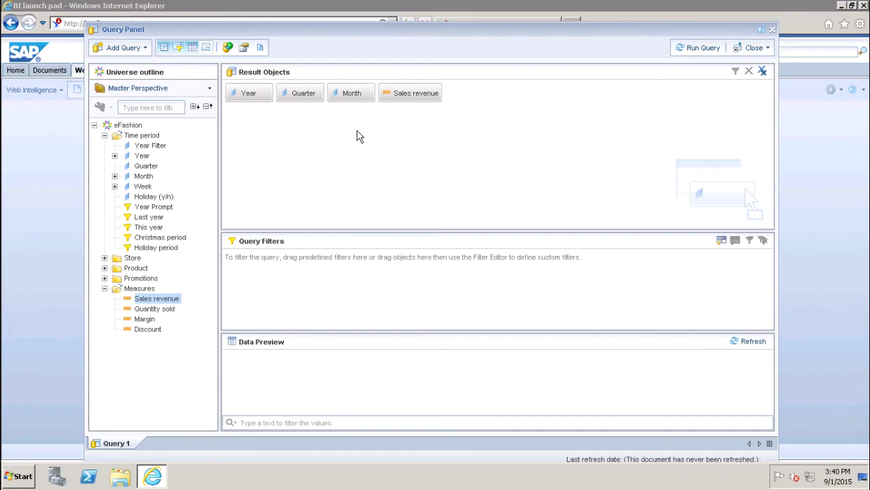
# - Add a query filter on Year using the In list operator, with 2006 picked from the list of values
pyautogui.click(143, 157)
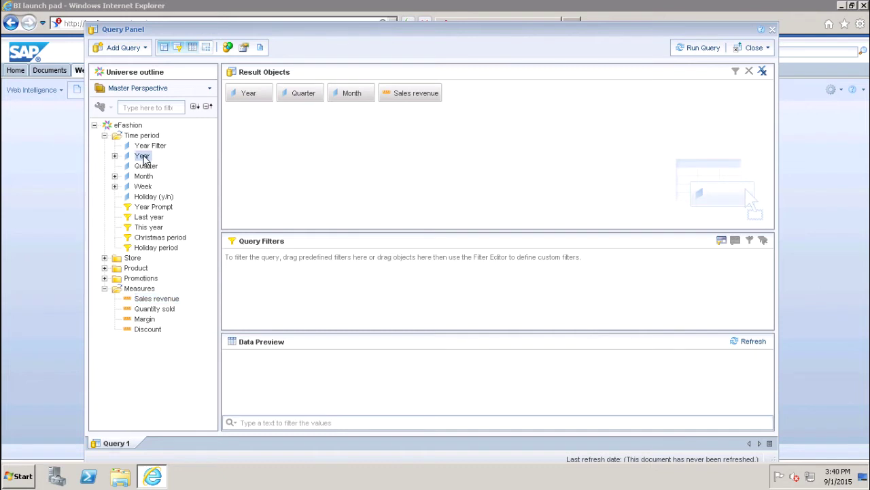
pyautogui.moveTo(144, 160); pyautogui.dragTo(274, 272)
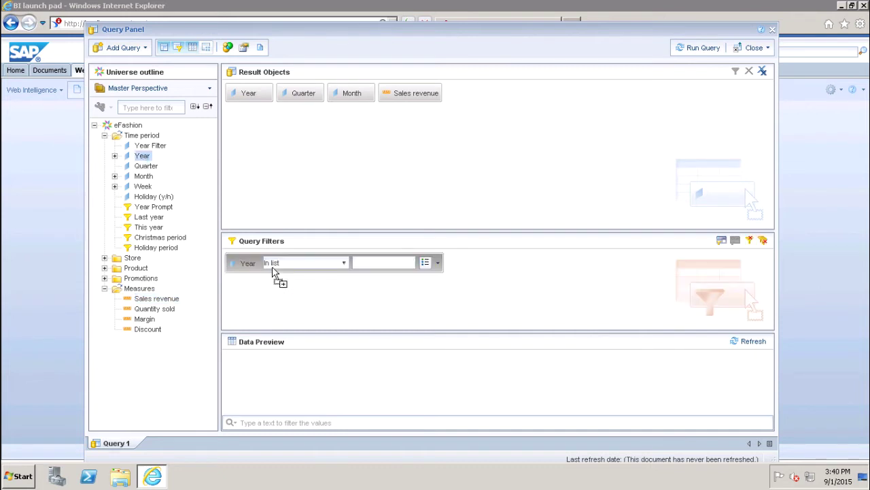
pyautogui.click(345, 263)
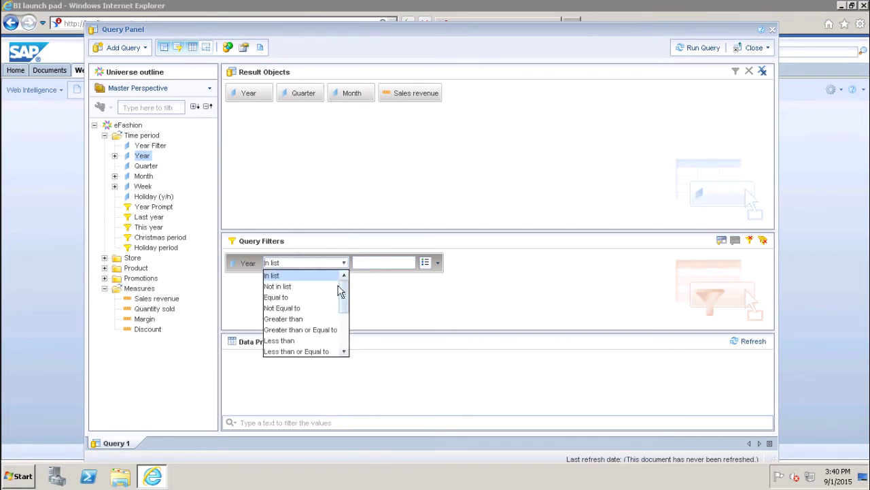
pyautogui.click(329, 279)
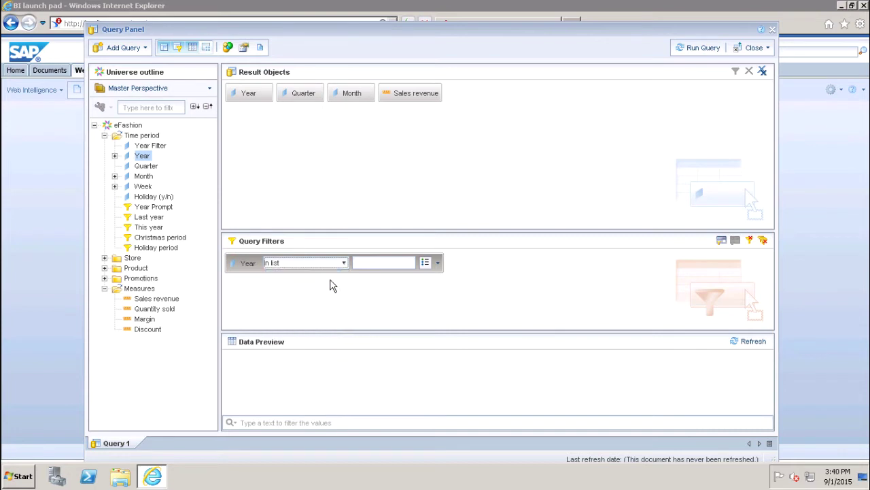
pyautogui.click(377, 262)
pyautogui.click(437, 264)
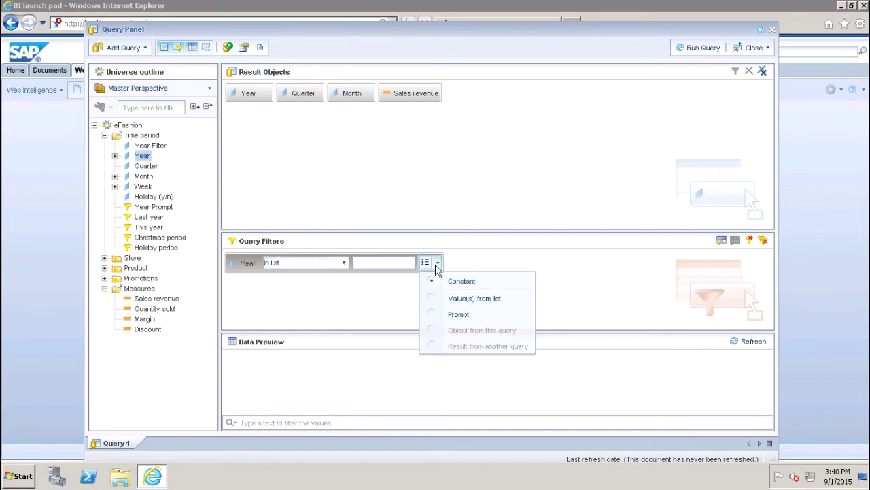
pyautogui.click(488, 303)
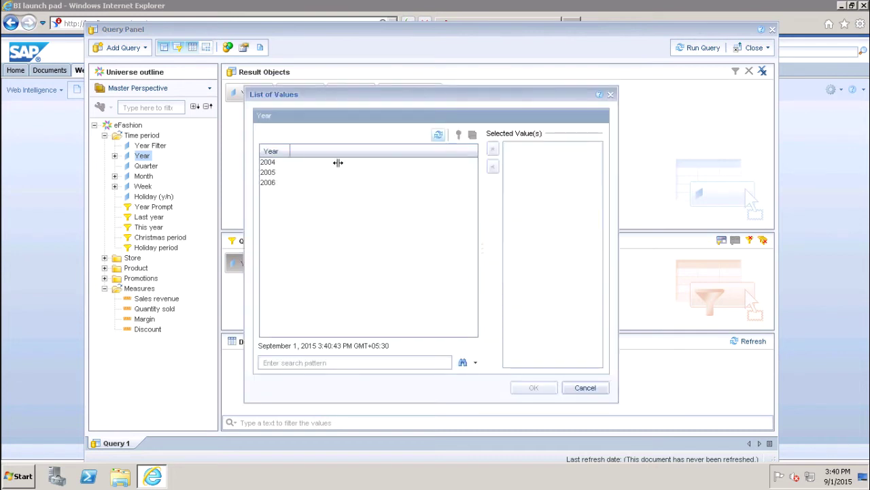
pyautogui.doubleClick(277, 181)
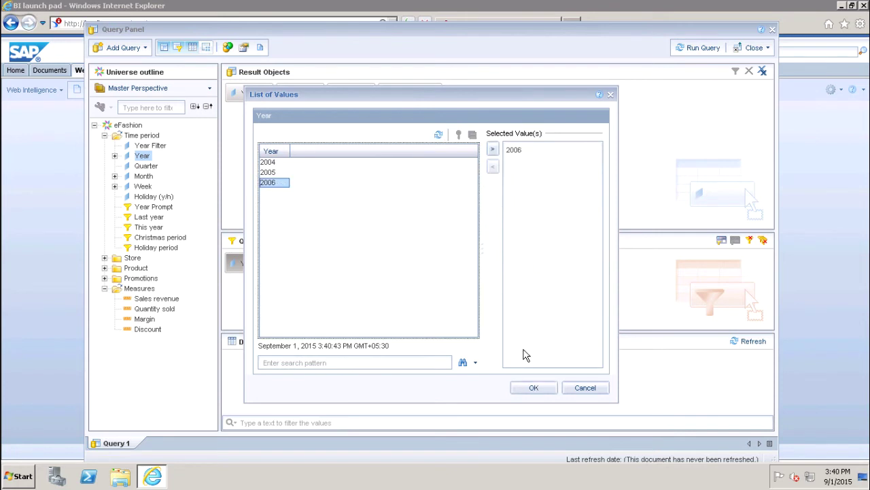
pyautogui.click(534, 389)
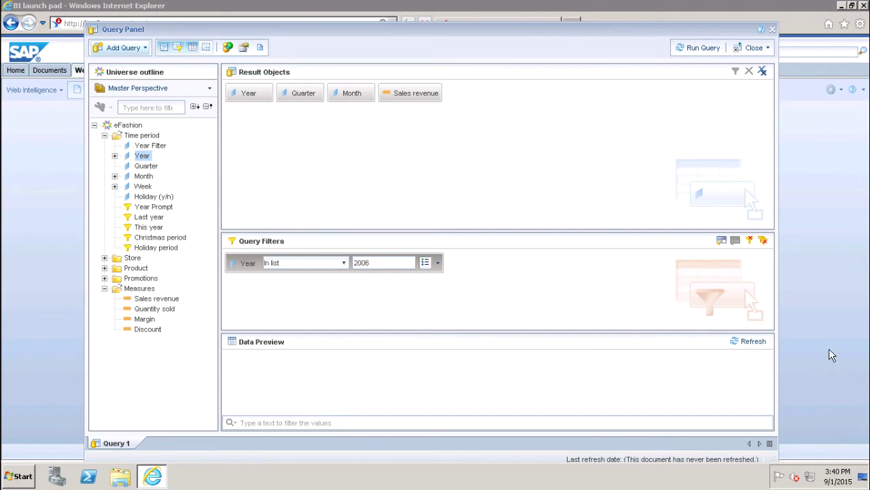
# - Refresh the data preview and review the query script generated by the query
pyautogui.click(761, 345)
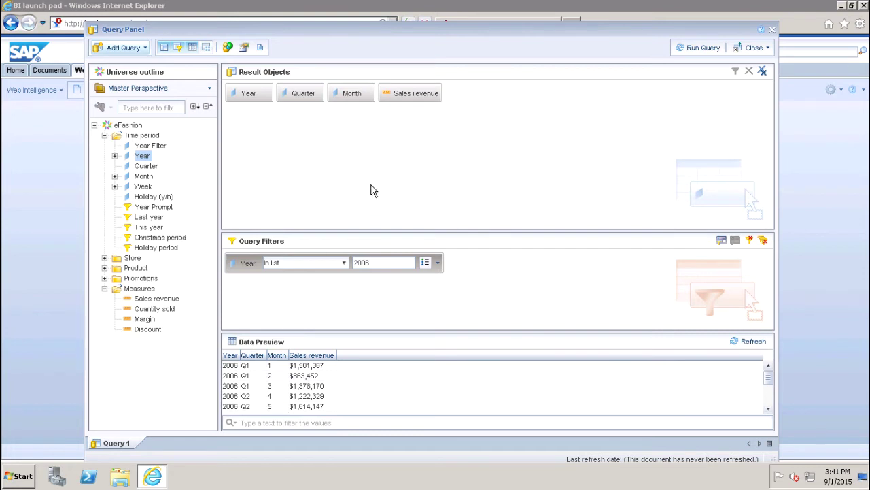
pyautogui.click(260, 49)
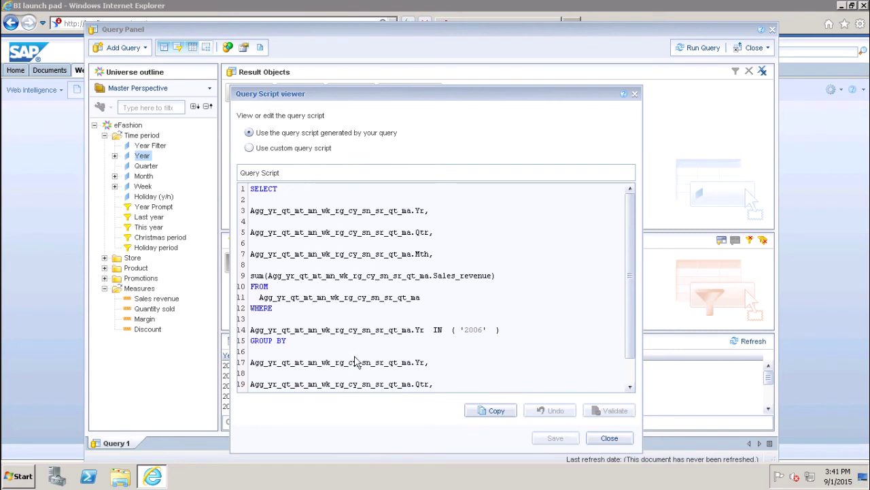
pyautogui.click(611, 438)
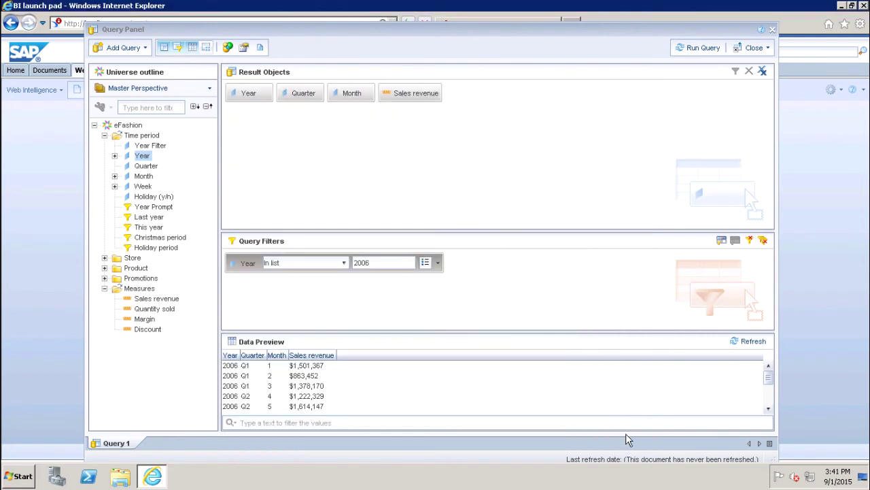
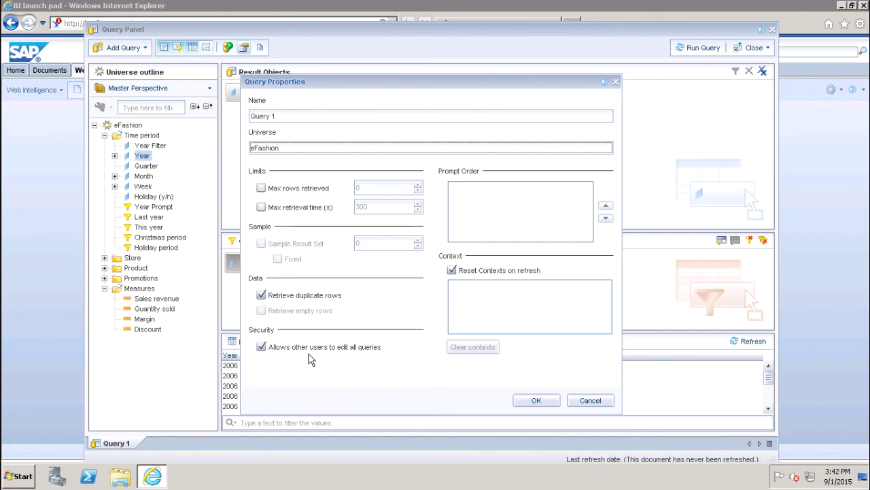
# - Turn the permission for other users to edit all queries off and back on, and accept the query properties
pyautogui.click(262, 348)
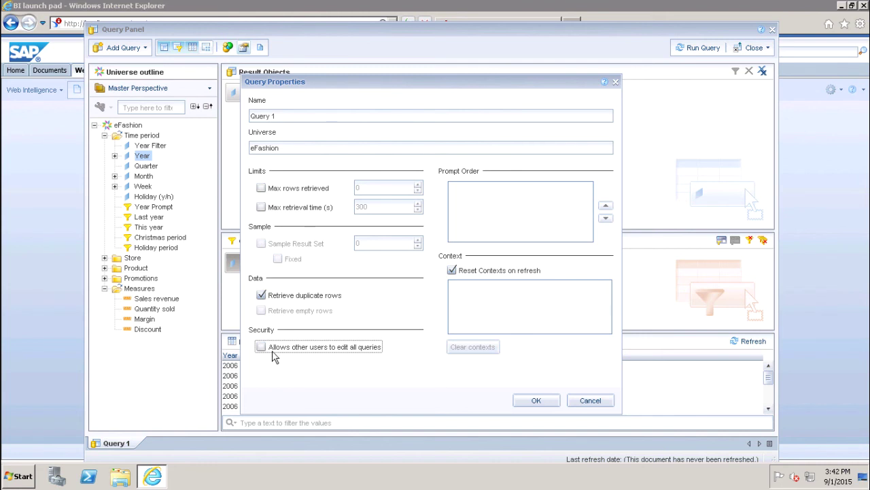
pyautogui.click(269, 348)
pyautogui.click(535, 402)
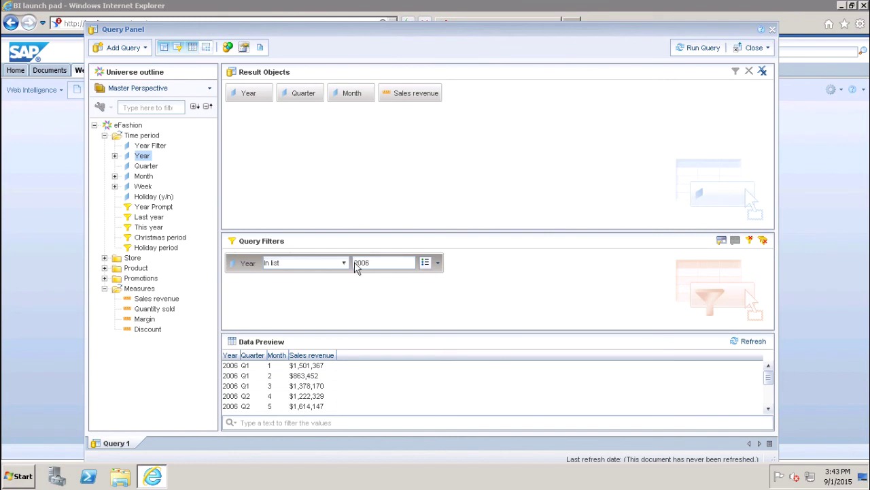
# - Hide and restore the Universe outline, Query Filters and Data Preview panels, and briefly show the Scope of analysis panel
pyautogui.click(164, 49)
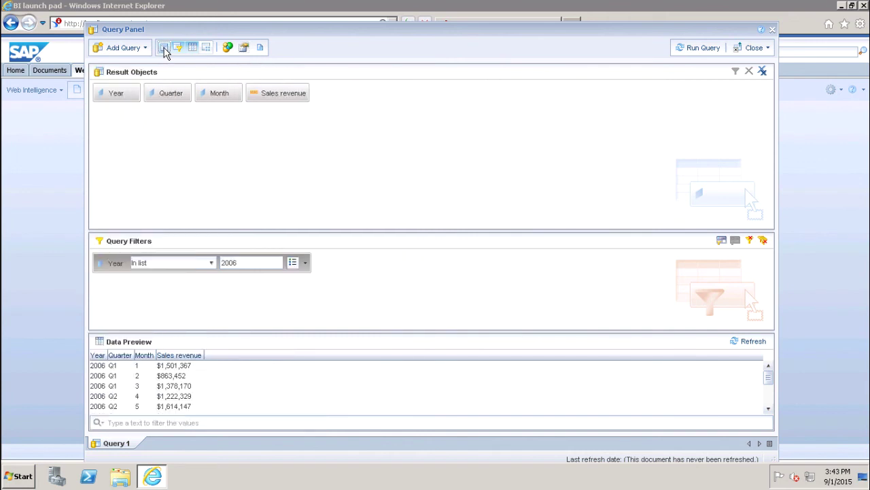
pyautogui.click(164, 49)
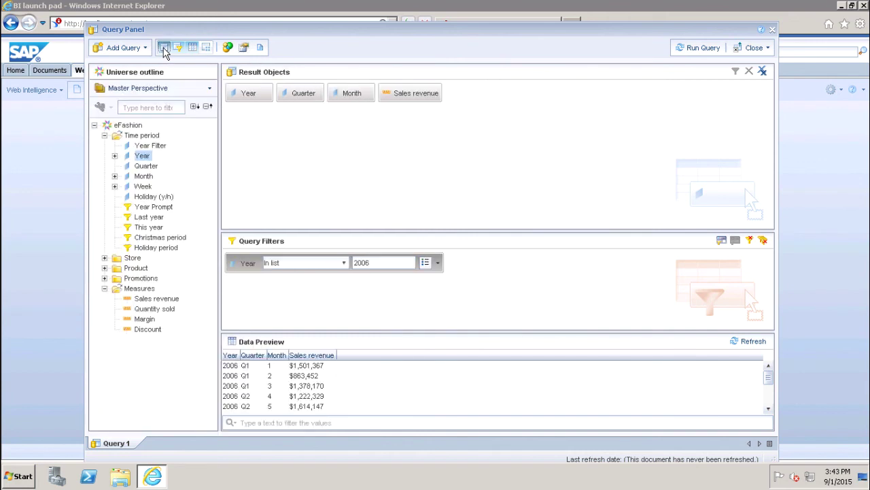
pyautogui.click(164, 49)
pyautogui.click(164, 49)
pyautogui.click(178, 48)
pyautogui.click(178, 47)
pyautogui.click(194, 53)
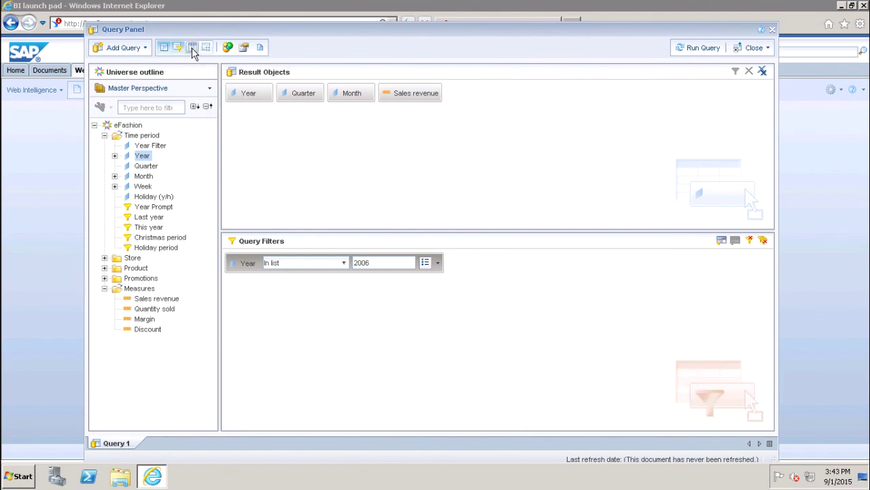
pyautogui.click(194, 53)
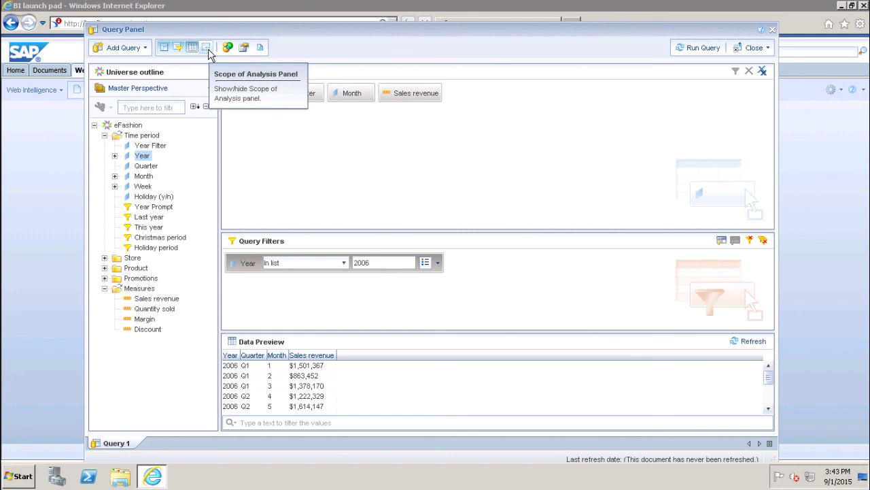
pyautogui.click(207, 47)
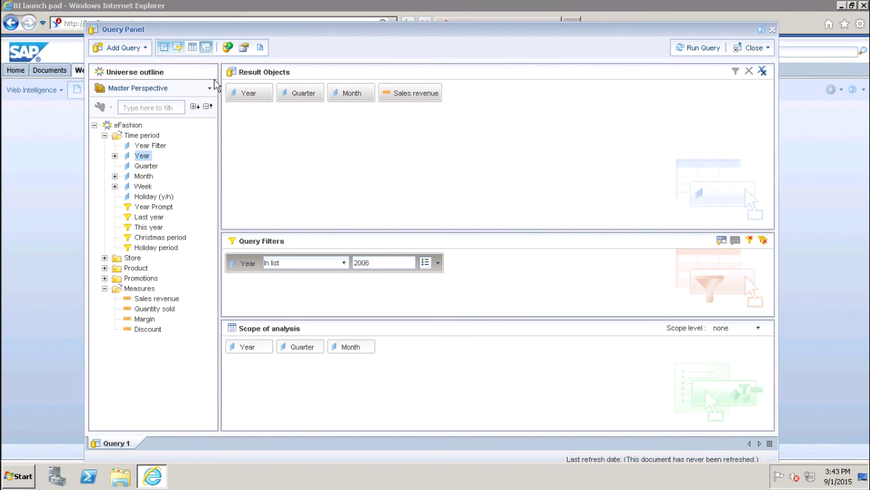
pyautogui.click(207, 48)
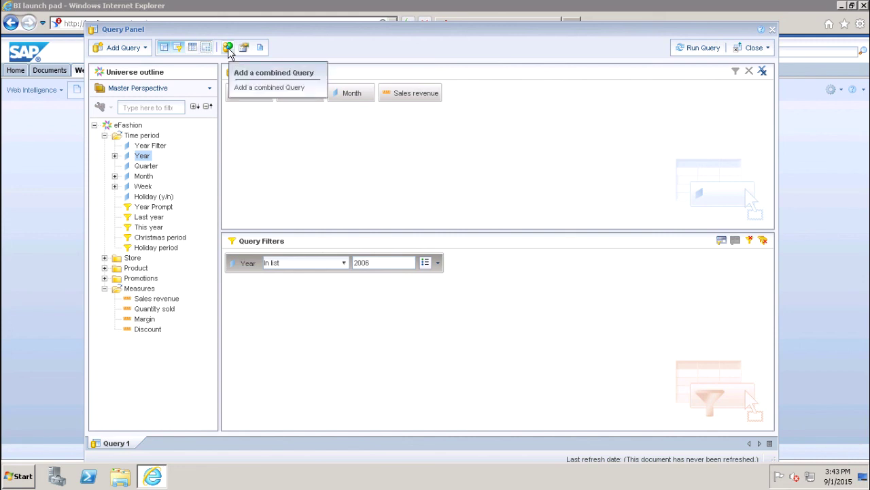
# - Add a combined query to Query 1 and set the operator between the two combined queries to minus
pyautogui.click(229, 49)
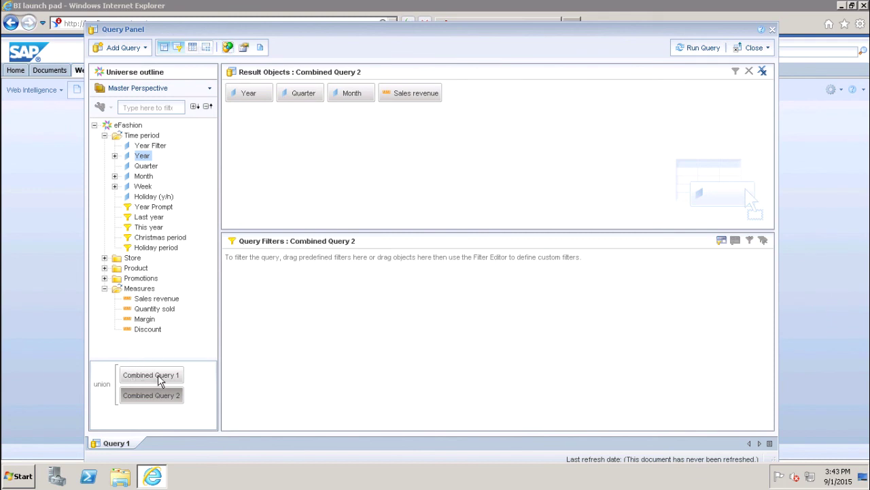
pyautogui.click(102, 384)
pyautogui.click(101, 385)
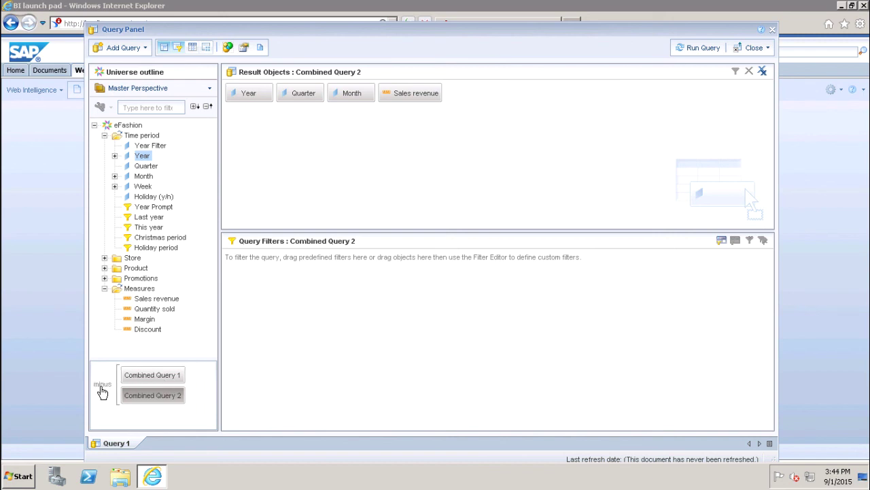